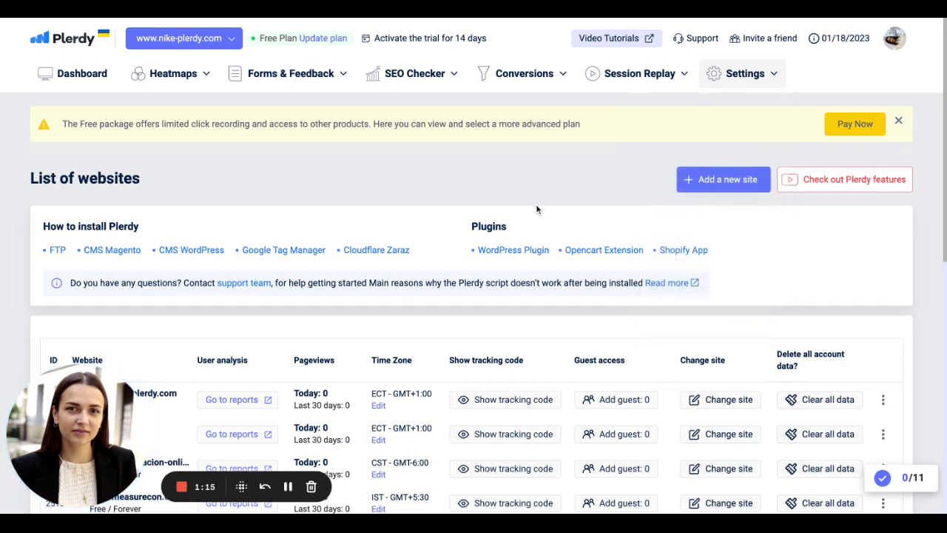
Scroll down the List of websites table to reach tanicad.pl's tracking-code entry
{"action": "scroll", "coordinate": [536, 206], "scroll_direction": "down", "scroll_amount": 3}
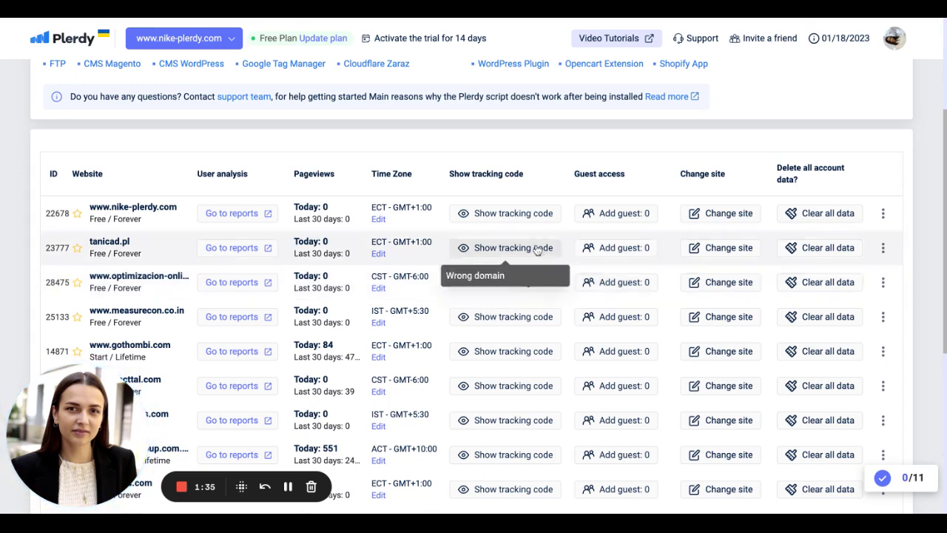
View a site's Plerdy tracking-code install script, then close the modal
{"action": "left_click", "coordinate": [526, 221]}
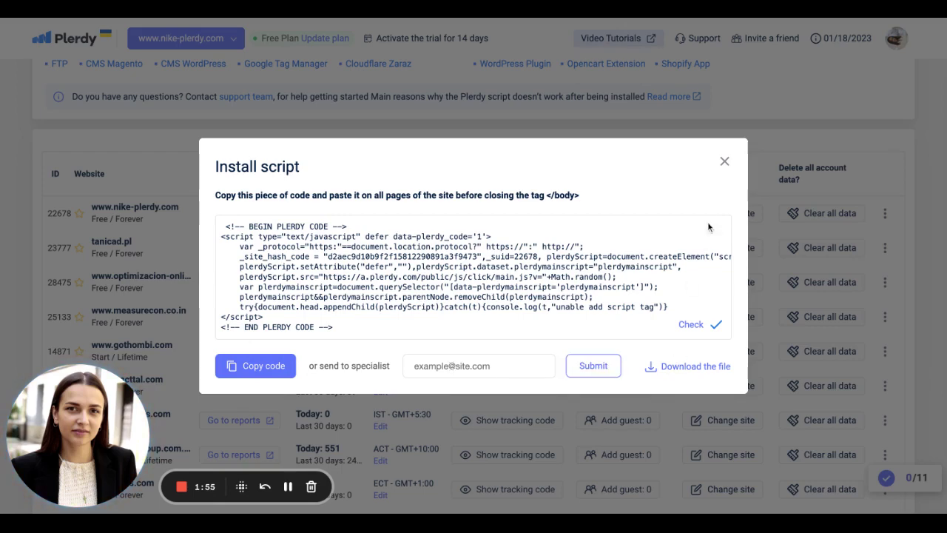
{"action": "left_click", "coordinate": [725, 162]}
{"action": "scroll", "coordinate": [485, 223], "scroll_direction": "up", "scroll_amount": 2}
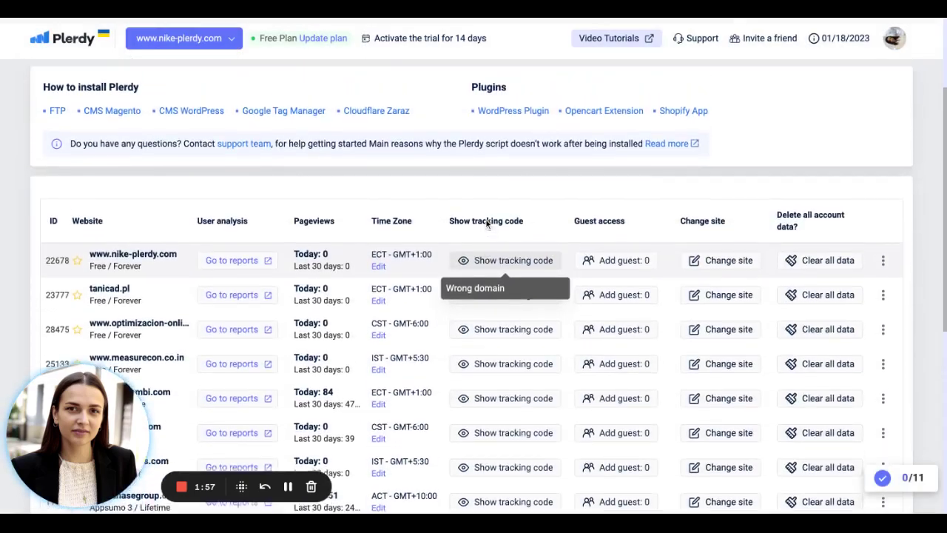